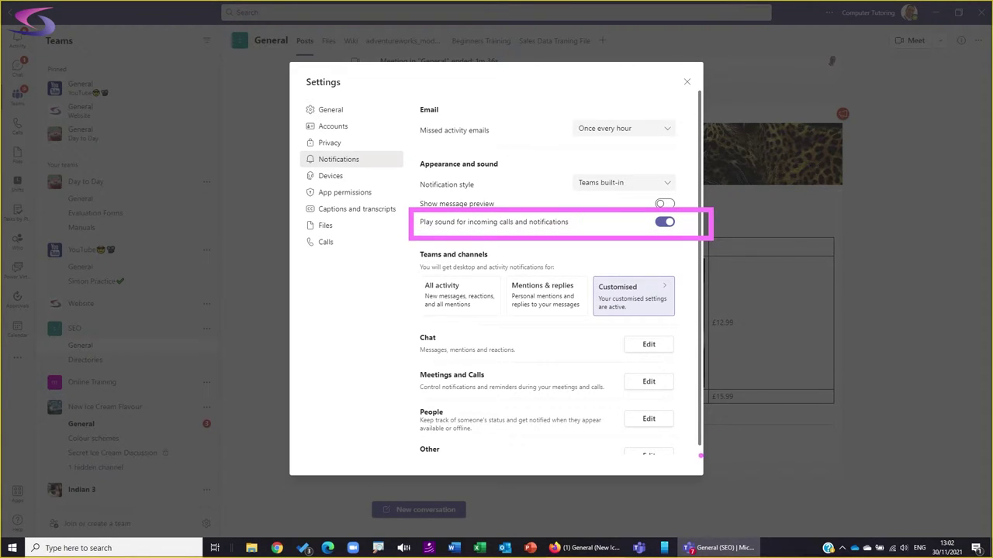
Switch off sound for incoming calls and notifications, close settings, and bring browser Teams forward.
left_click(664, 222)
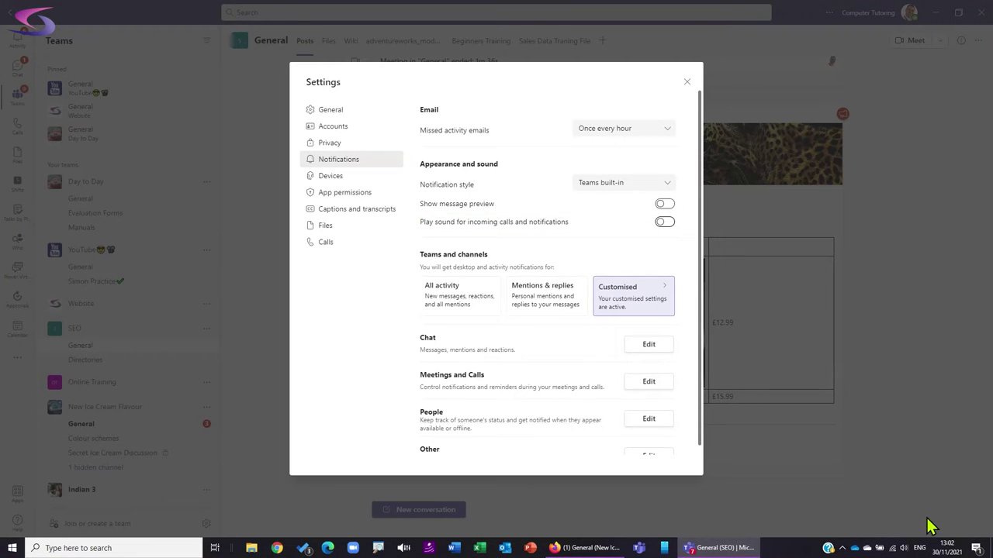
left_click(689, 88)
left_click(609, 551)
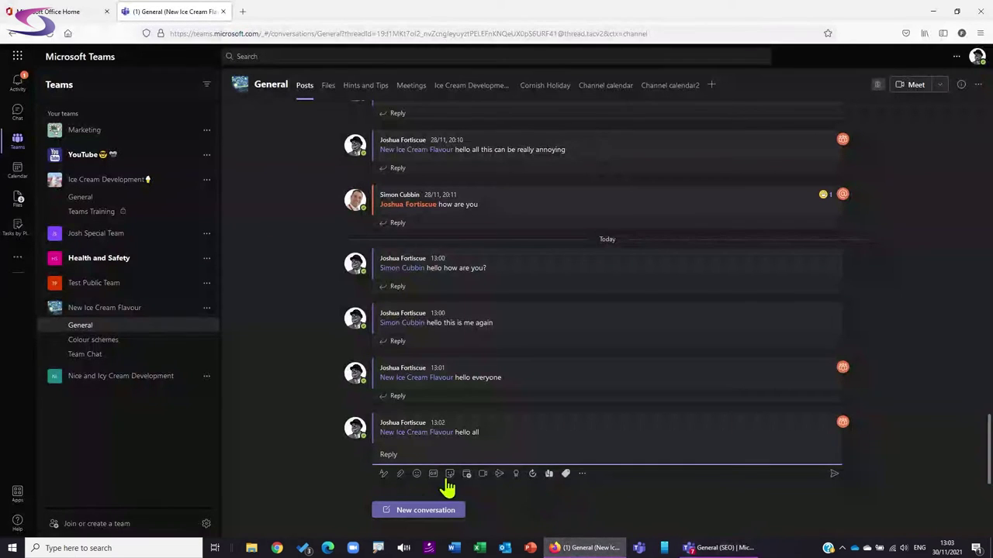
left_click(416, 509)
type("@")
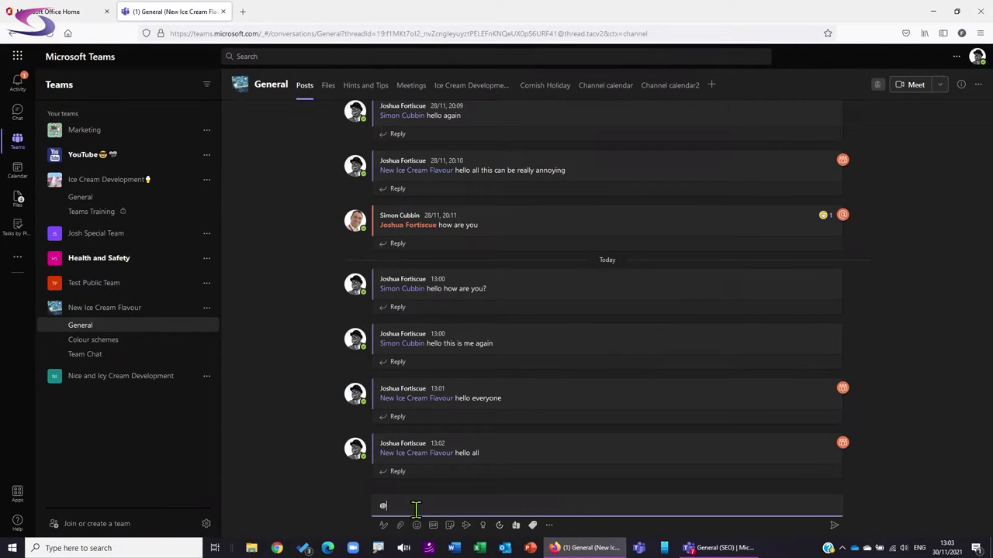
type("simon")
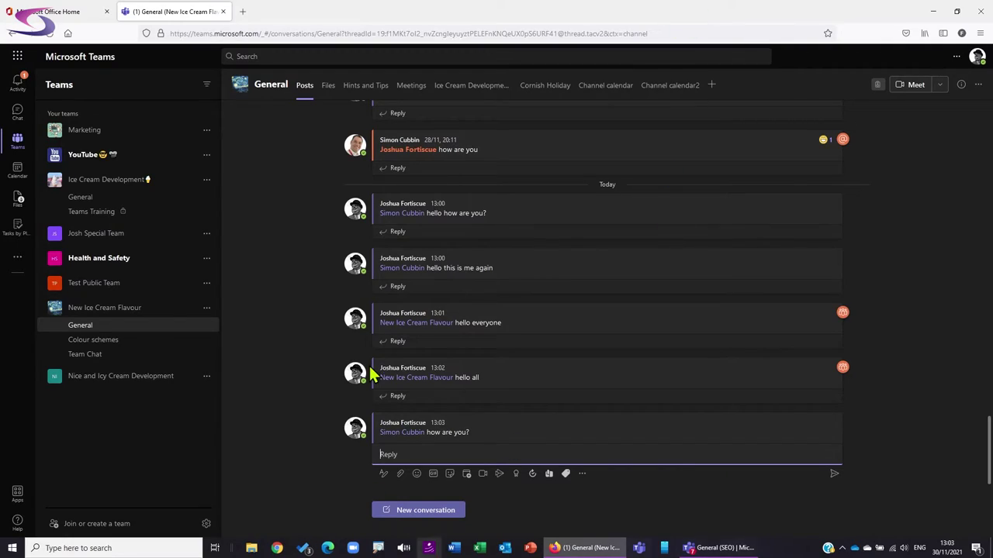
left_click(712, 551)
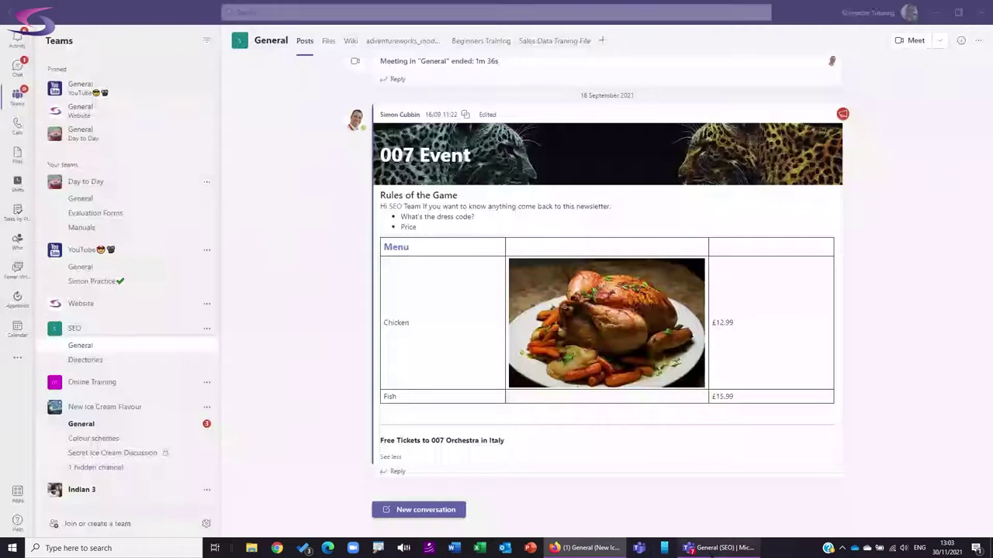
Open the customised notification settings under Settings > Notifications.
left_click(829, 13)
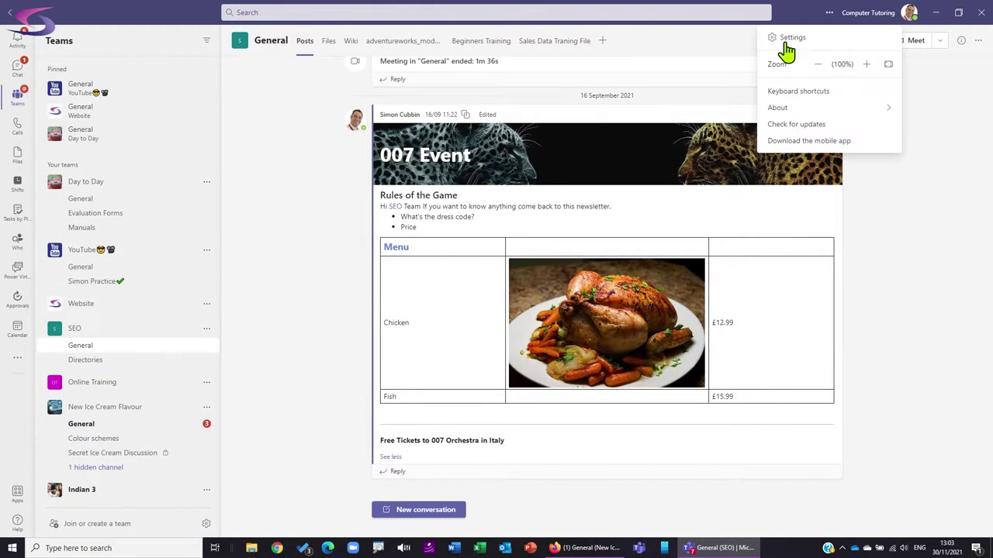
left_click(785, 47)
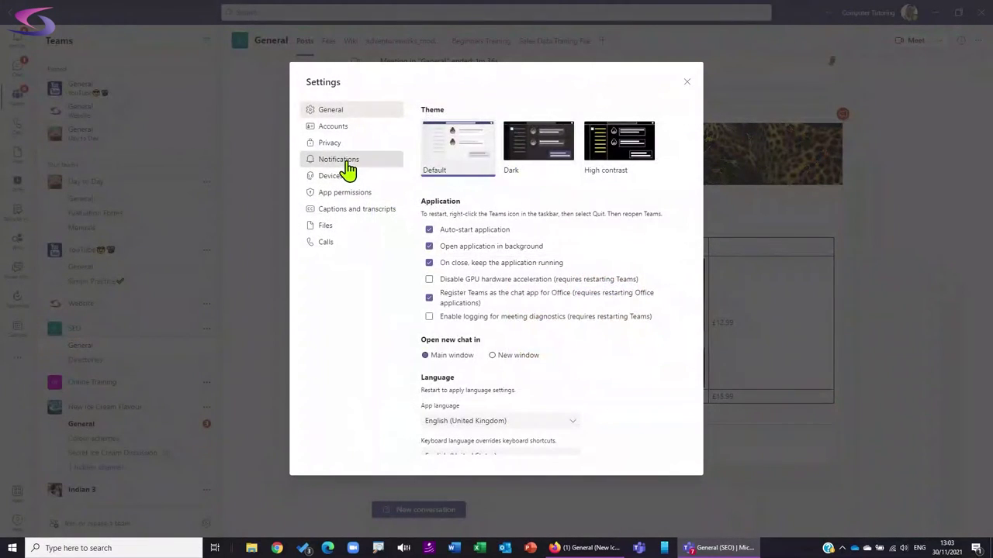
left_click(341, 161)
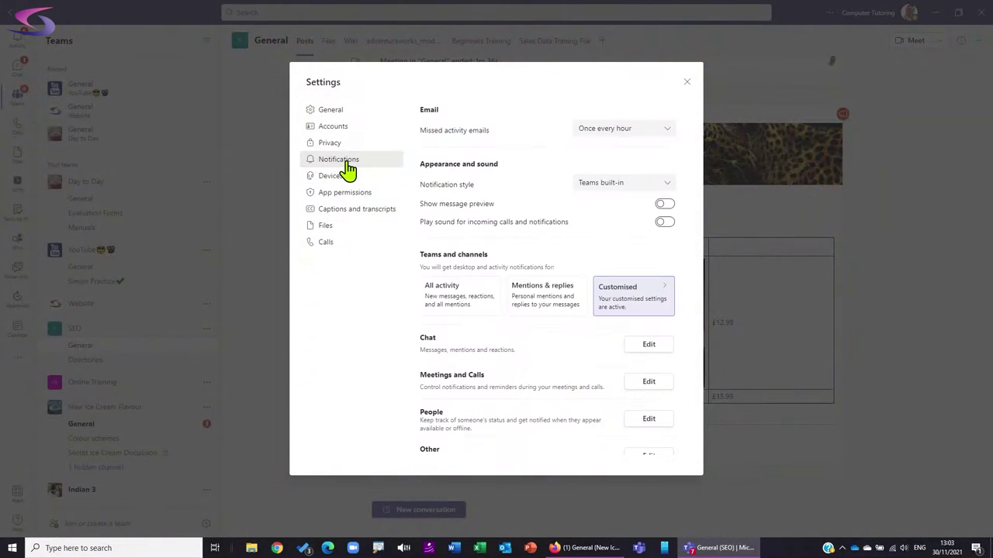
left_click(652, 307)
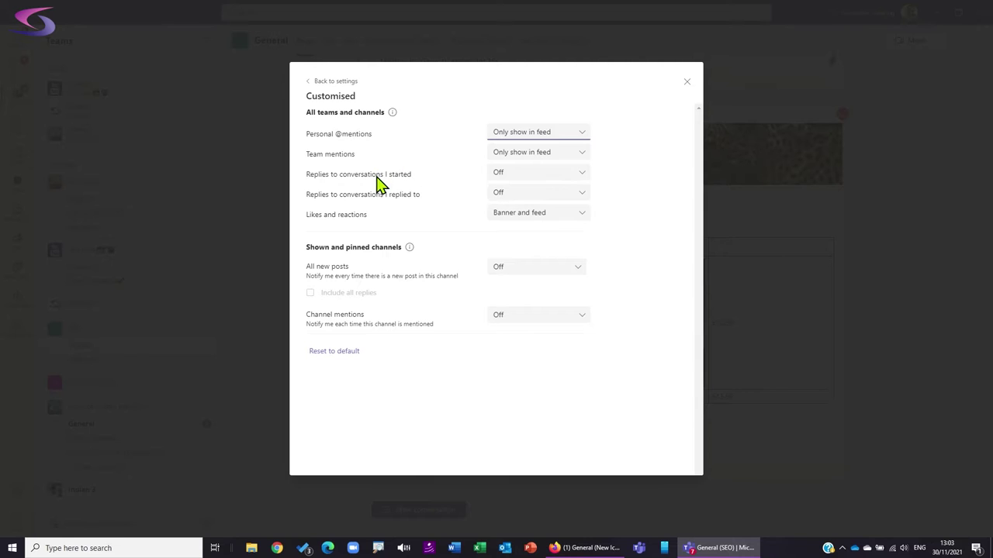
left_click_drag(295, 154, 620, 230)
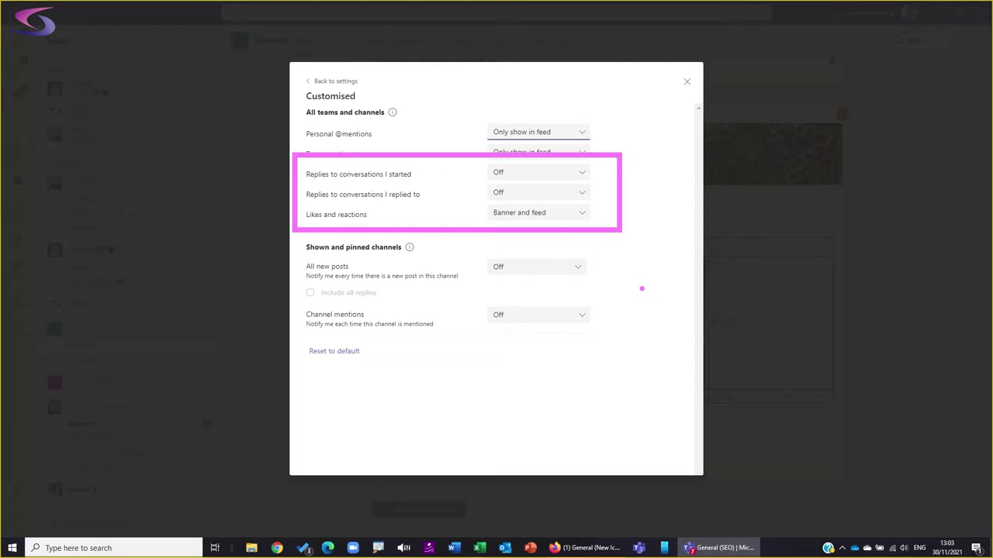
Set 'Replies to conversations I started' and 'Likes and reactions' to 'Only show in feed', then close.
left_click(581, 175)
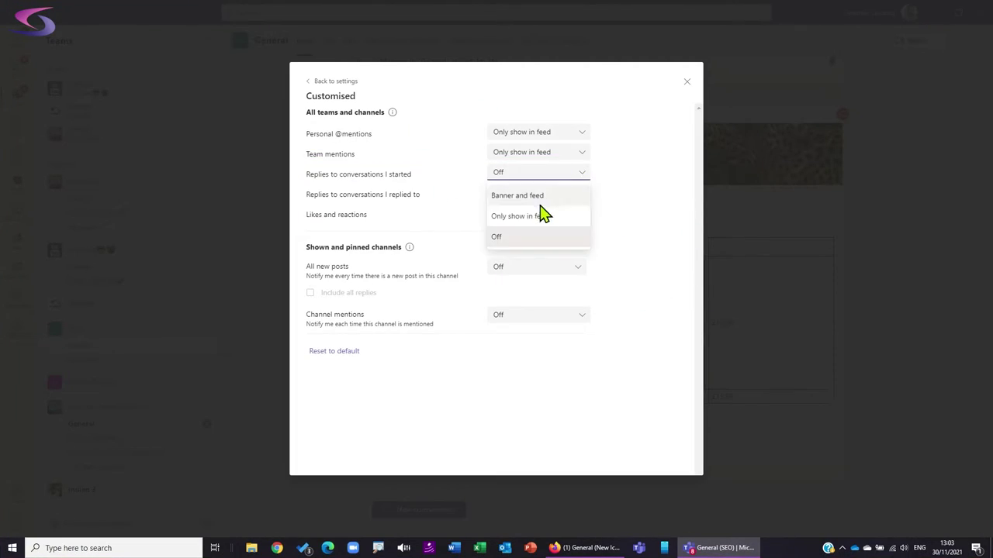
left_click(543, 215)
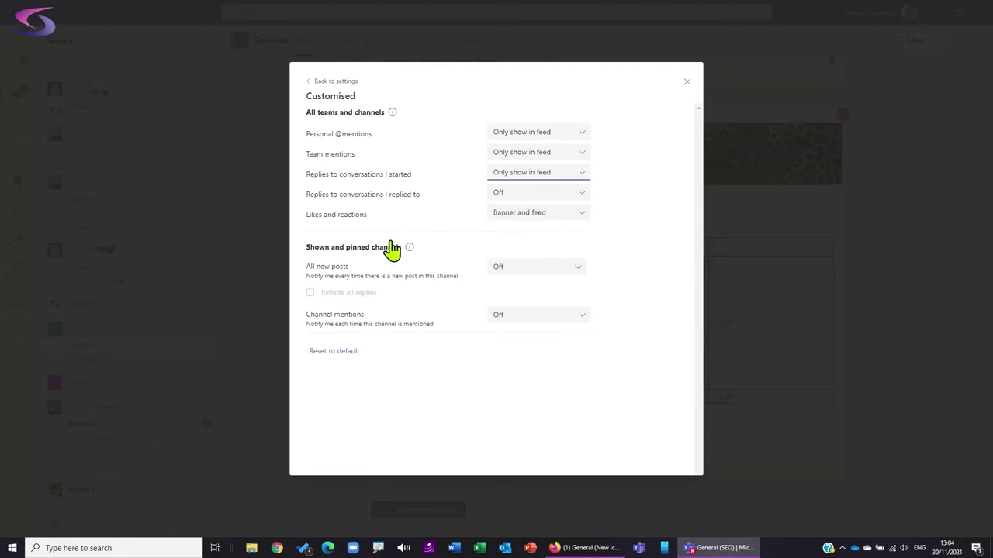
left_click(572, 223)
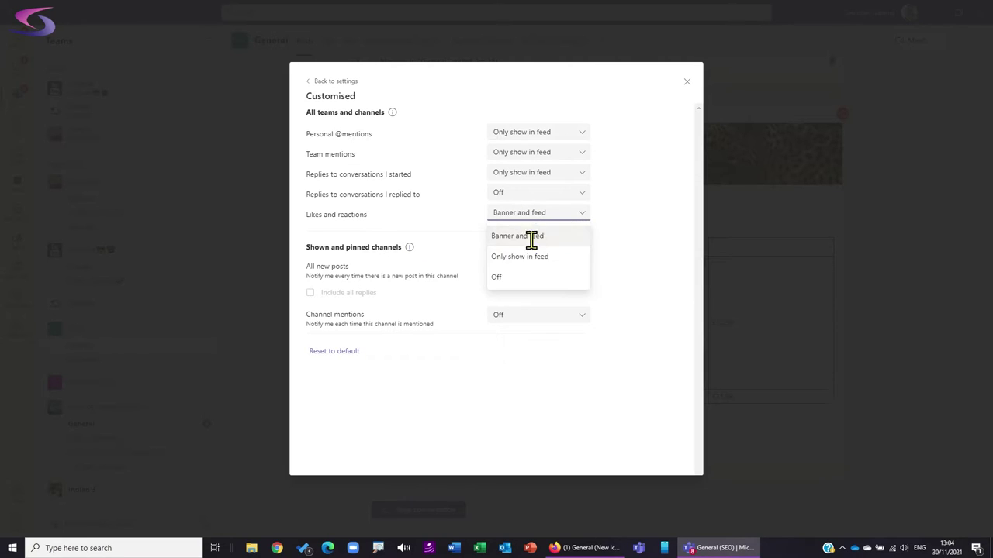
left_click(520, 257)
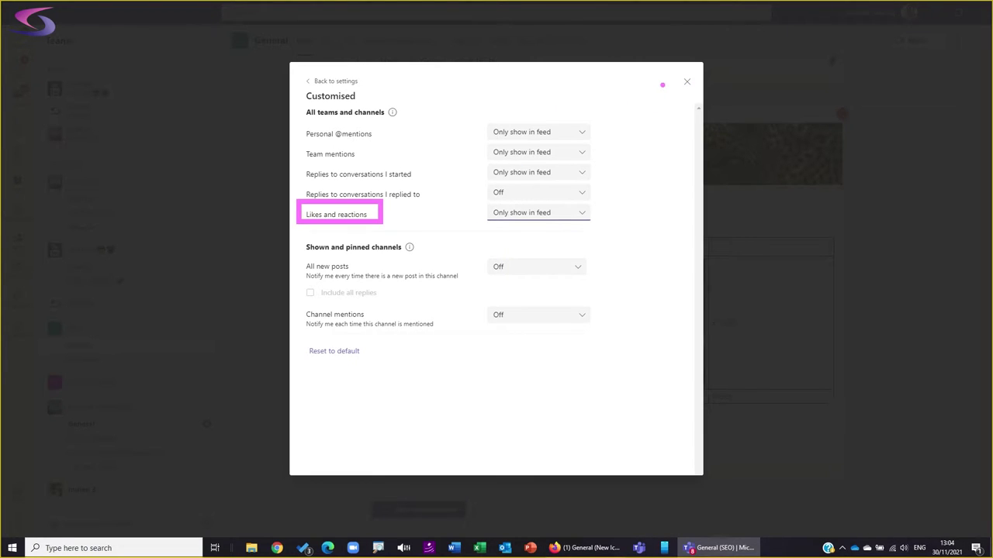
left_click(686, 82)
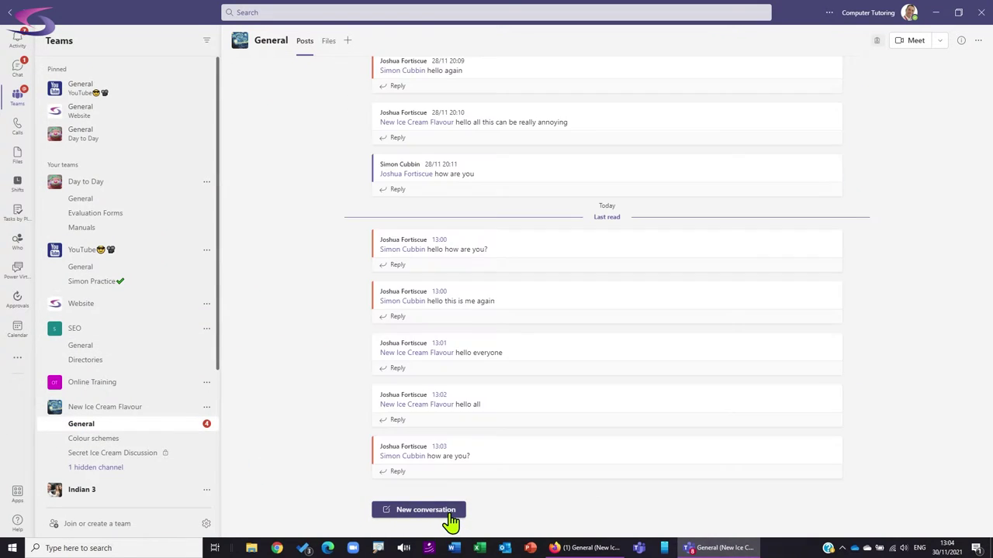
left_click(448, 513)
type("@jo")
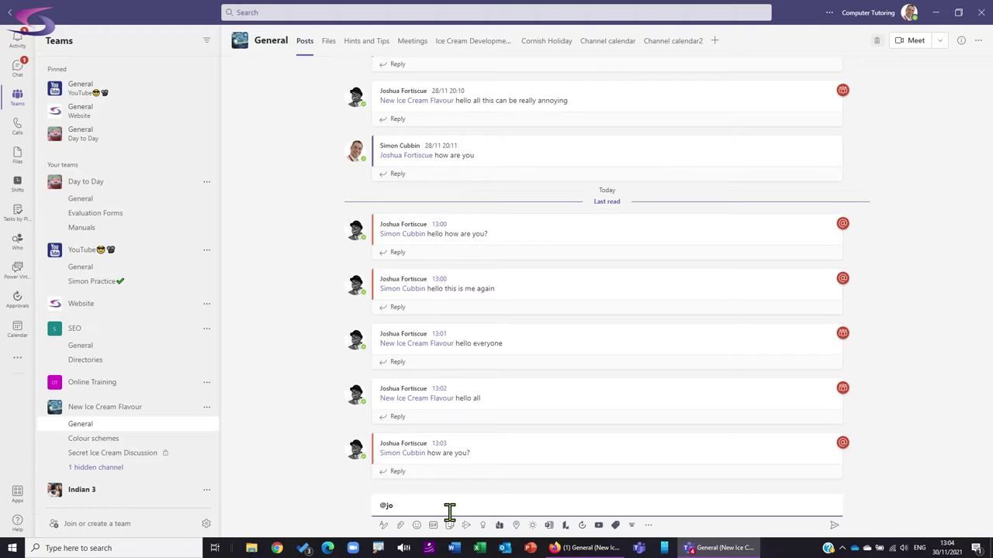
key("BackSpace")
key("BackSpace")
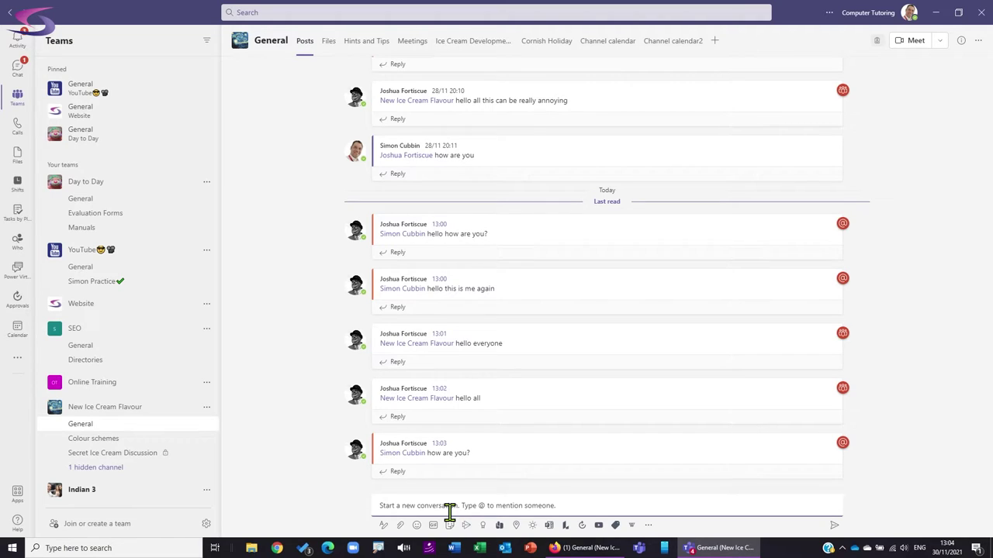
type("@josh")
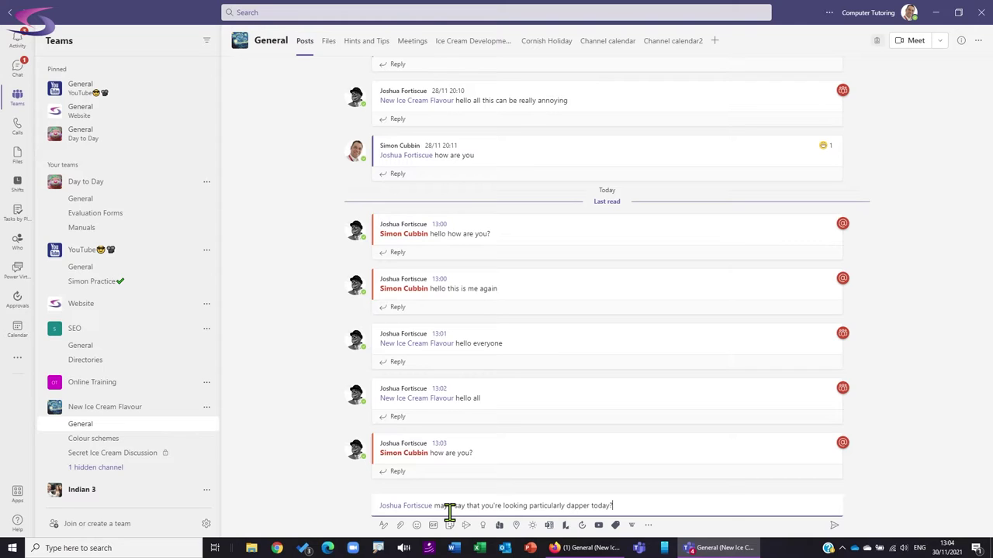
key("BackSpace")
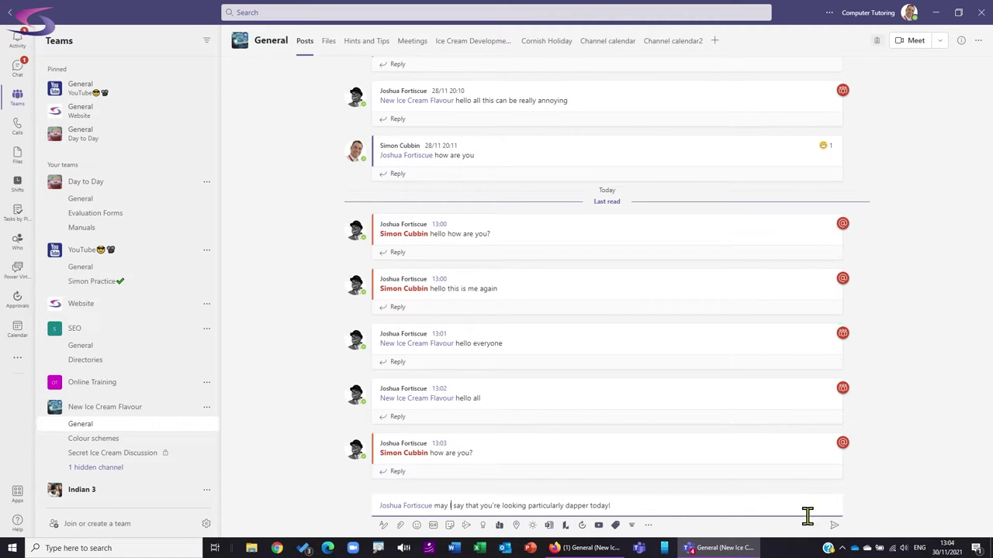
left_click(834, 527)
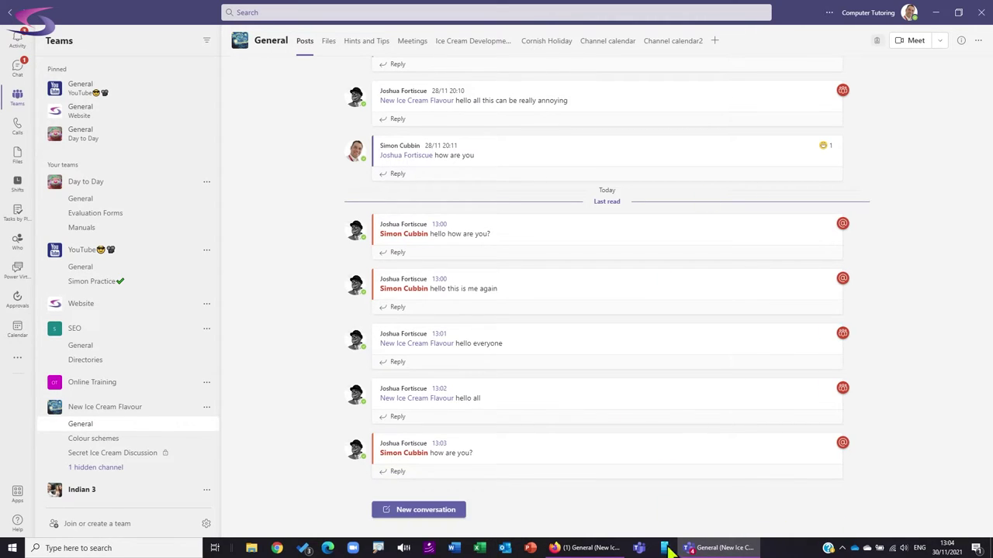
In browser Teams, add a laugh reaction to the dapper message, then return to desktop Teams.
left_click(588, 548)
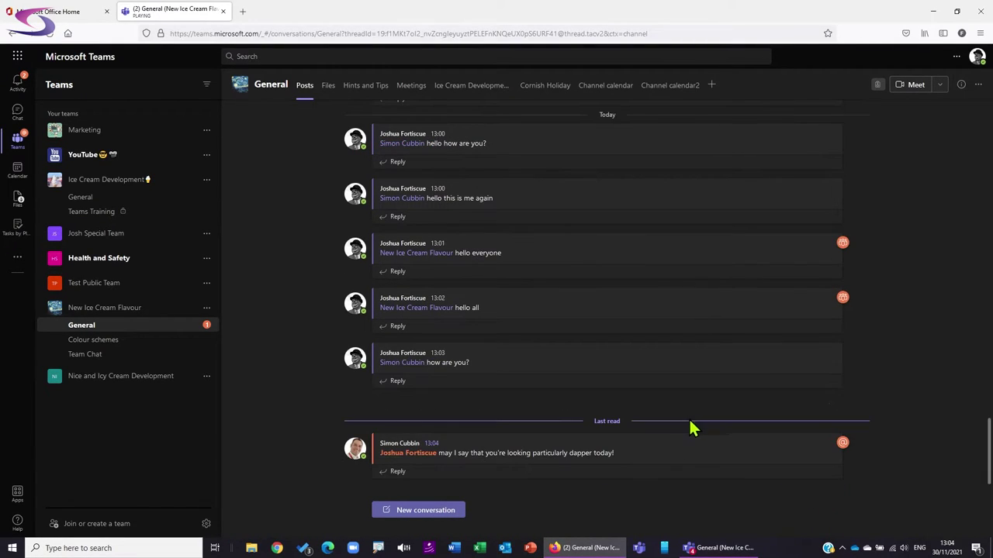
mouse_move(795, 457)
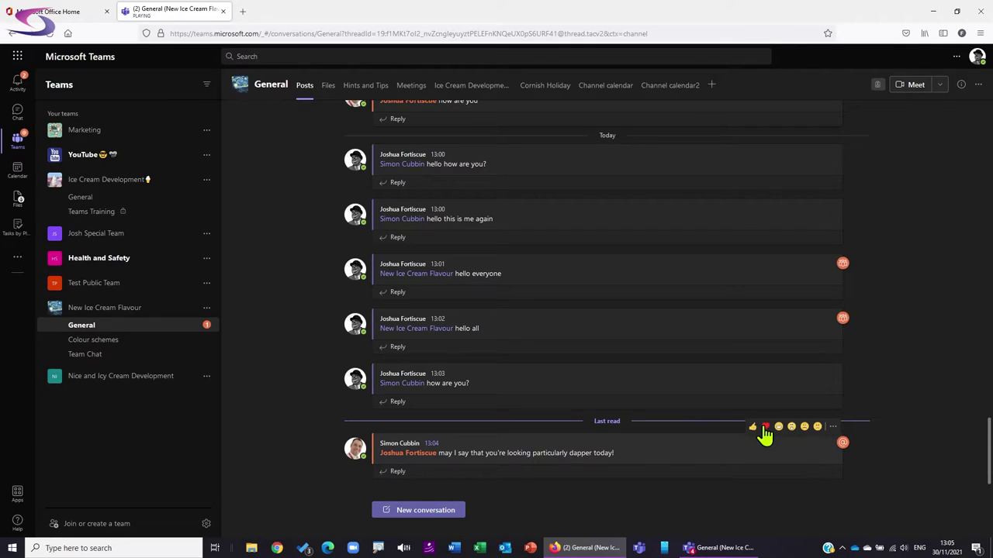
left_click(779, 428)
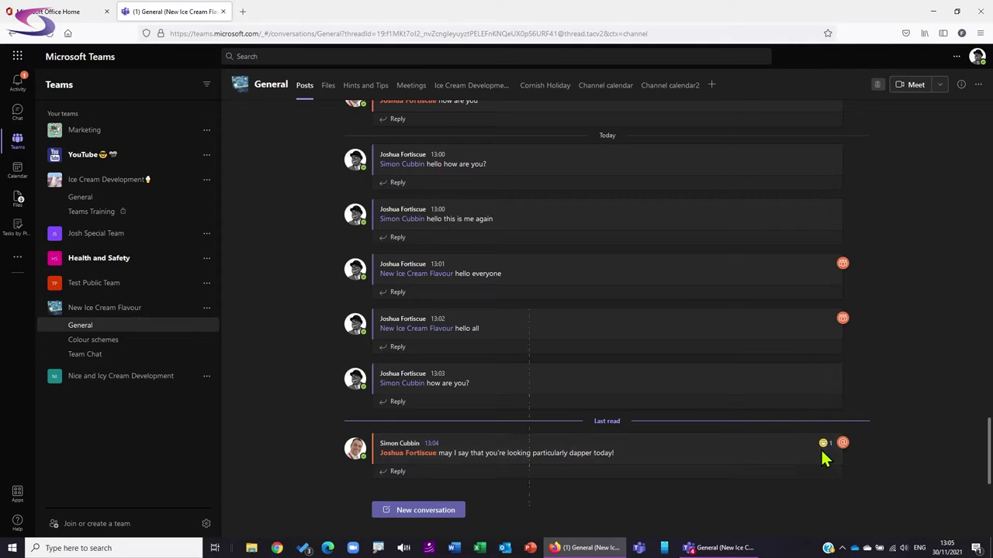
left_click(721, 547)
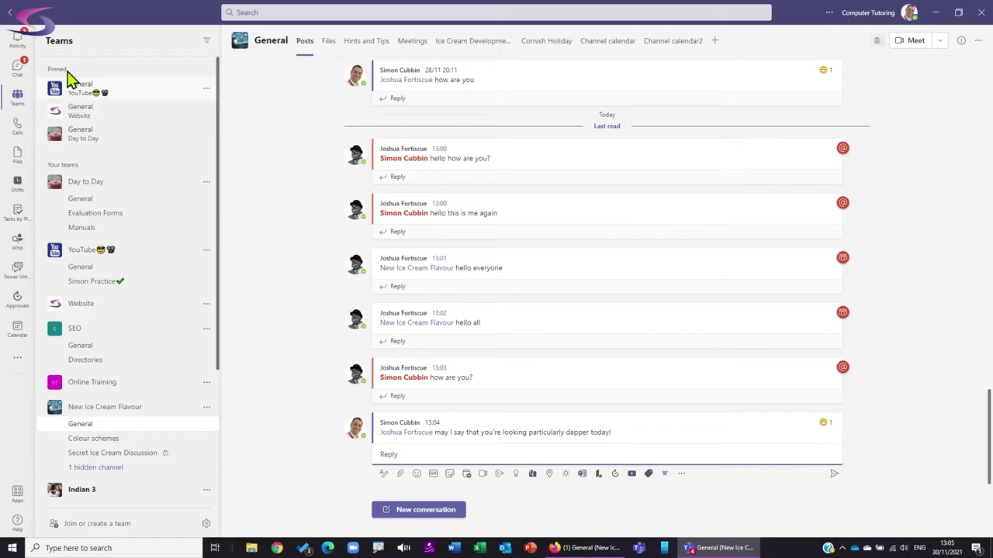
Set All new posts notifications to Off and Channel mentions to Banner and feed.
left_click(17, 42)
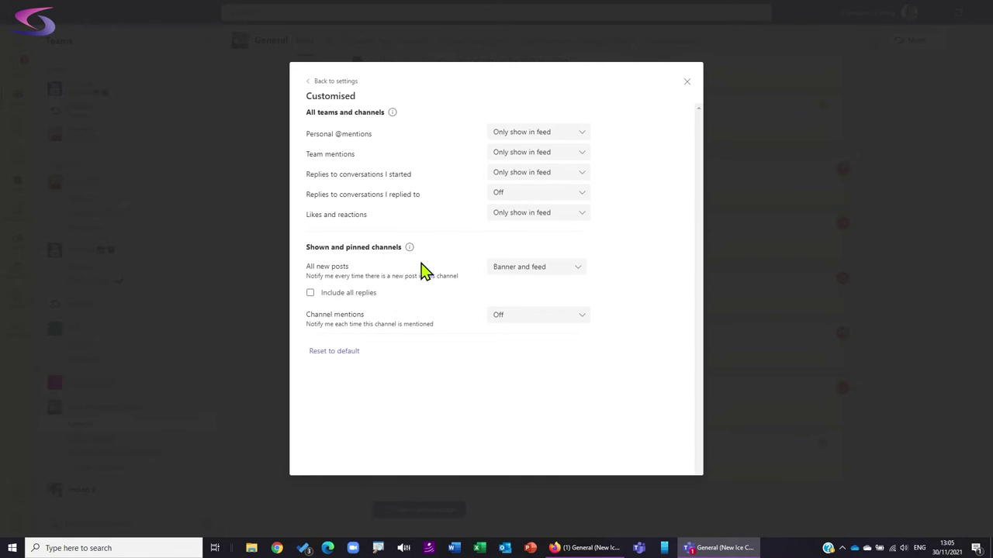
mouse_move(410, 250)
left_click(577, 276)
left_click(523, 339)
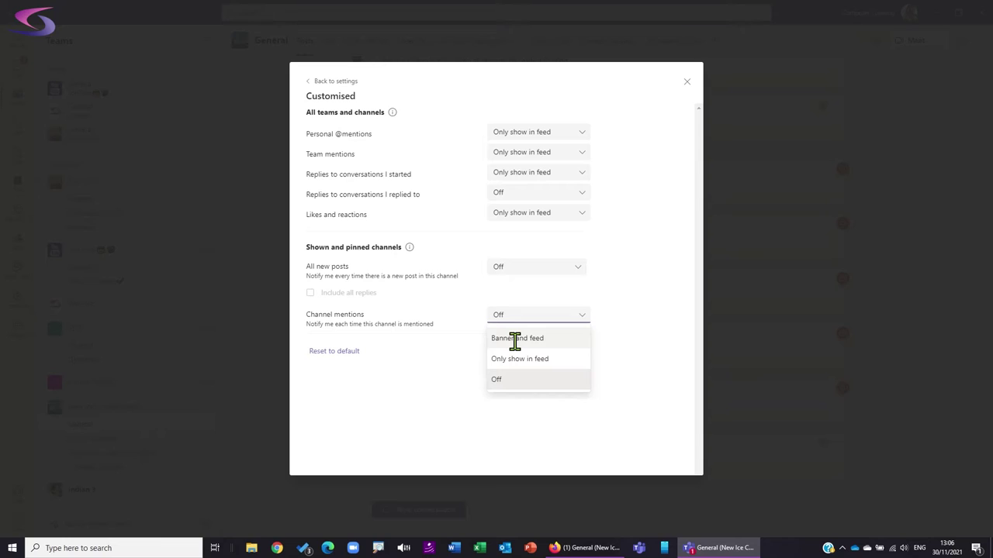
left_click(515, 339)
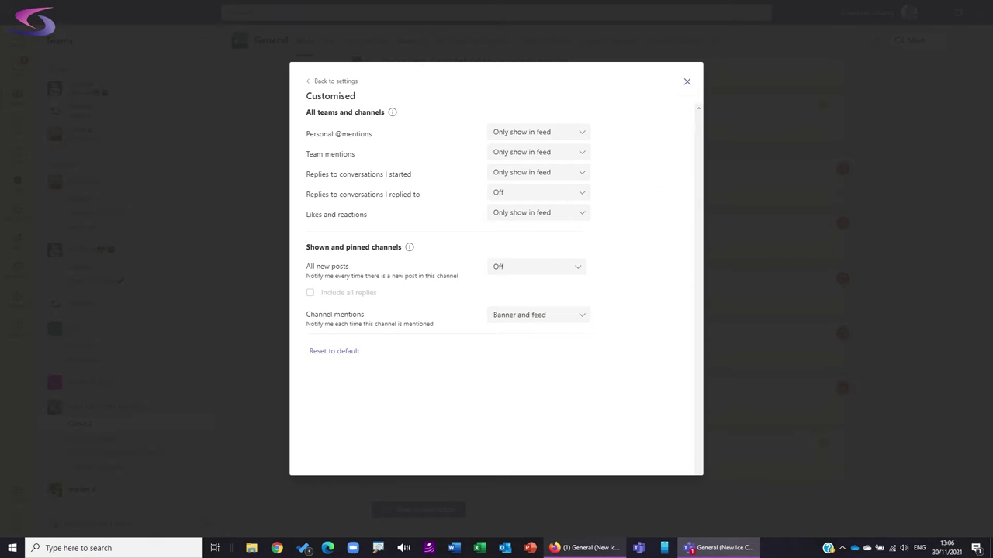
left_click(587, 547)
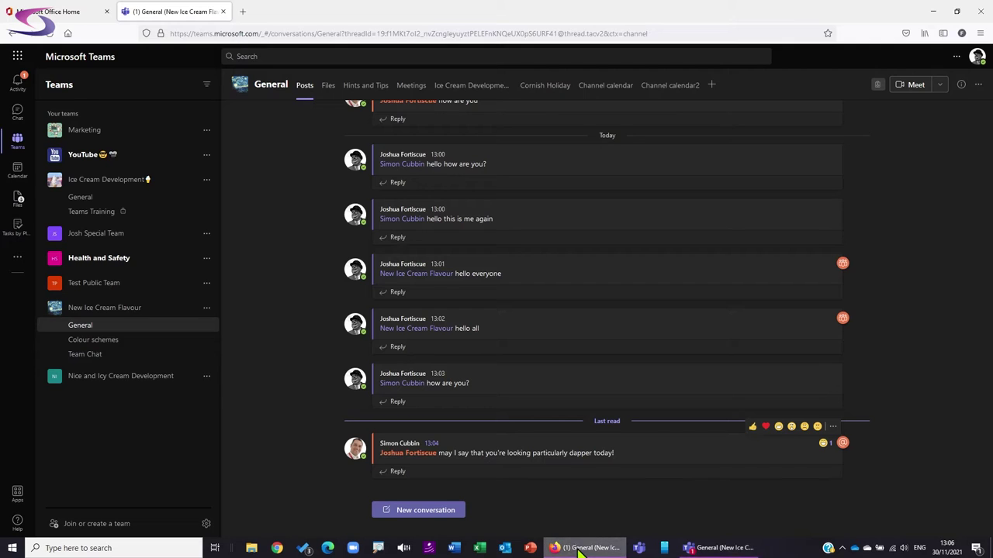
left_click(411, 509)
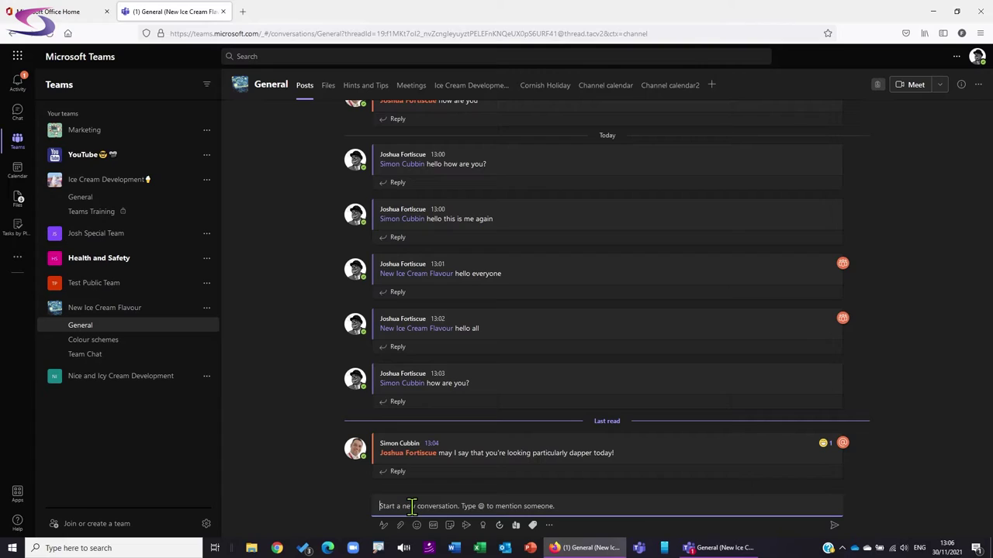
type("@gen")
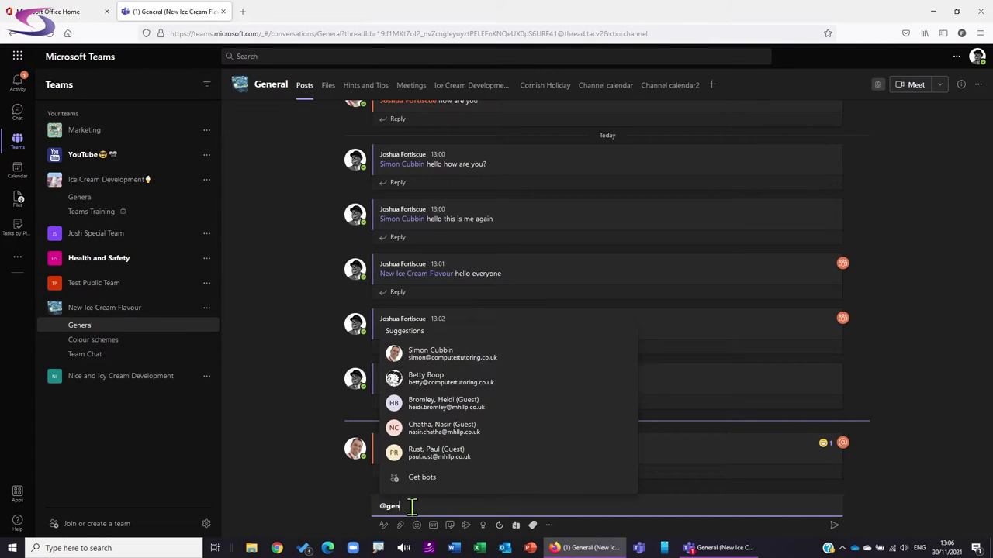
type("e")
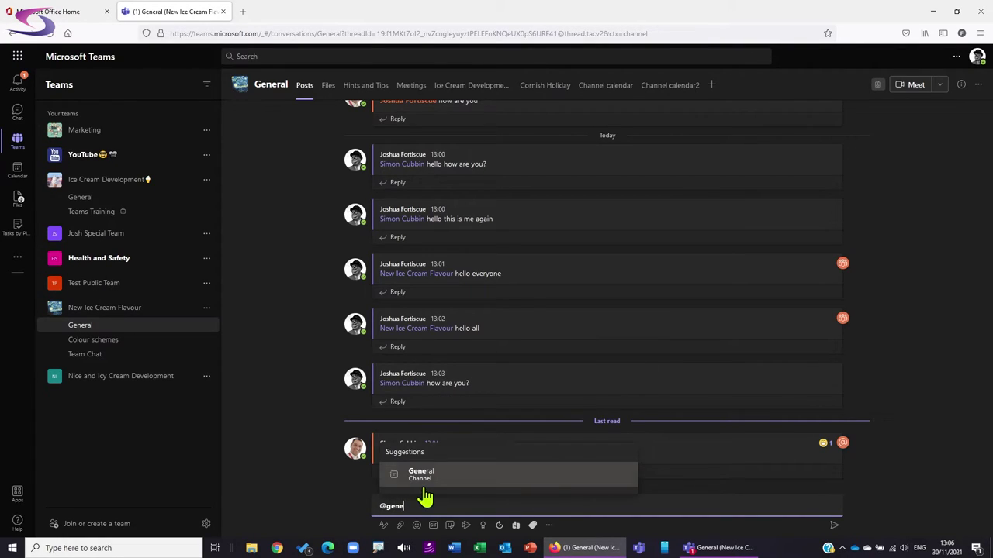
left_click(427, 482)
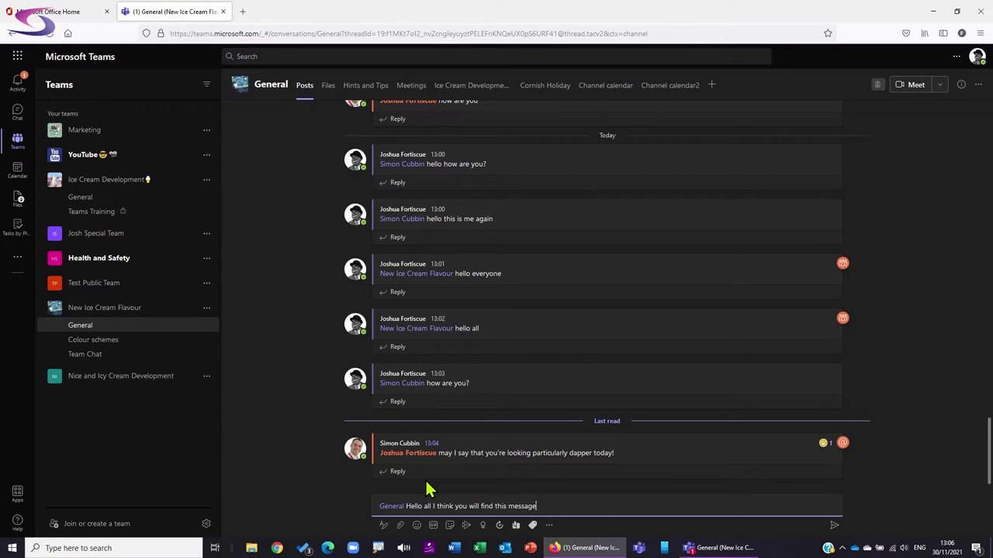
key("Return")
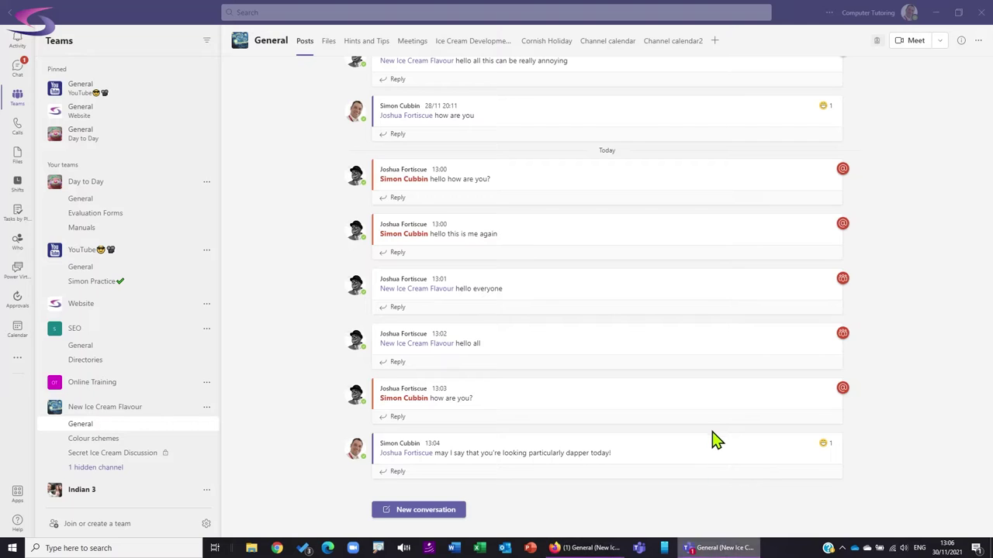
left_click(717, 548)
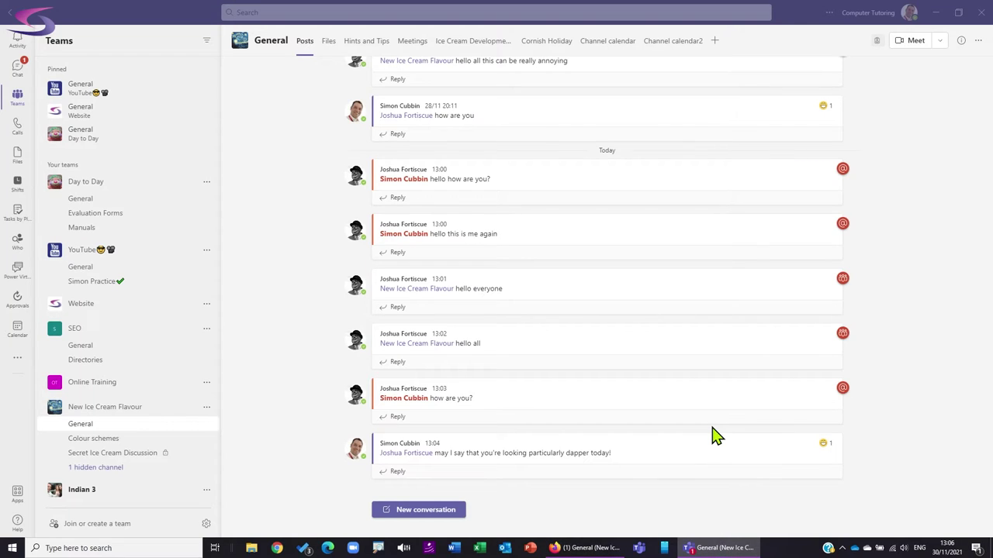